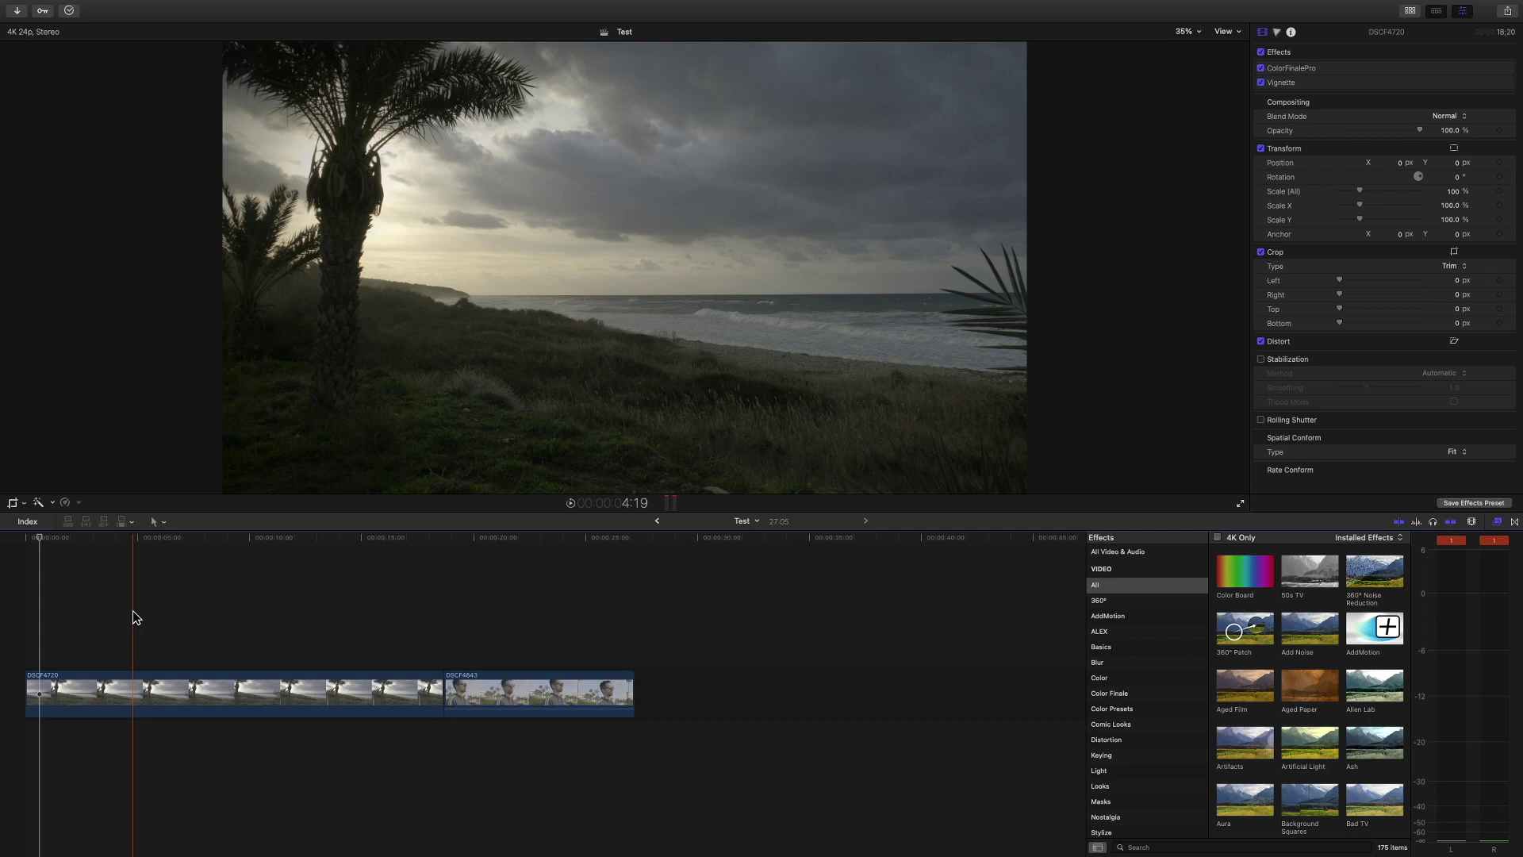
# Find Bleach Bypass in the Effects browser and drop it onto the first clip, the beach shot.
pyautogui.press('space')
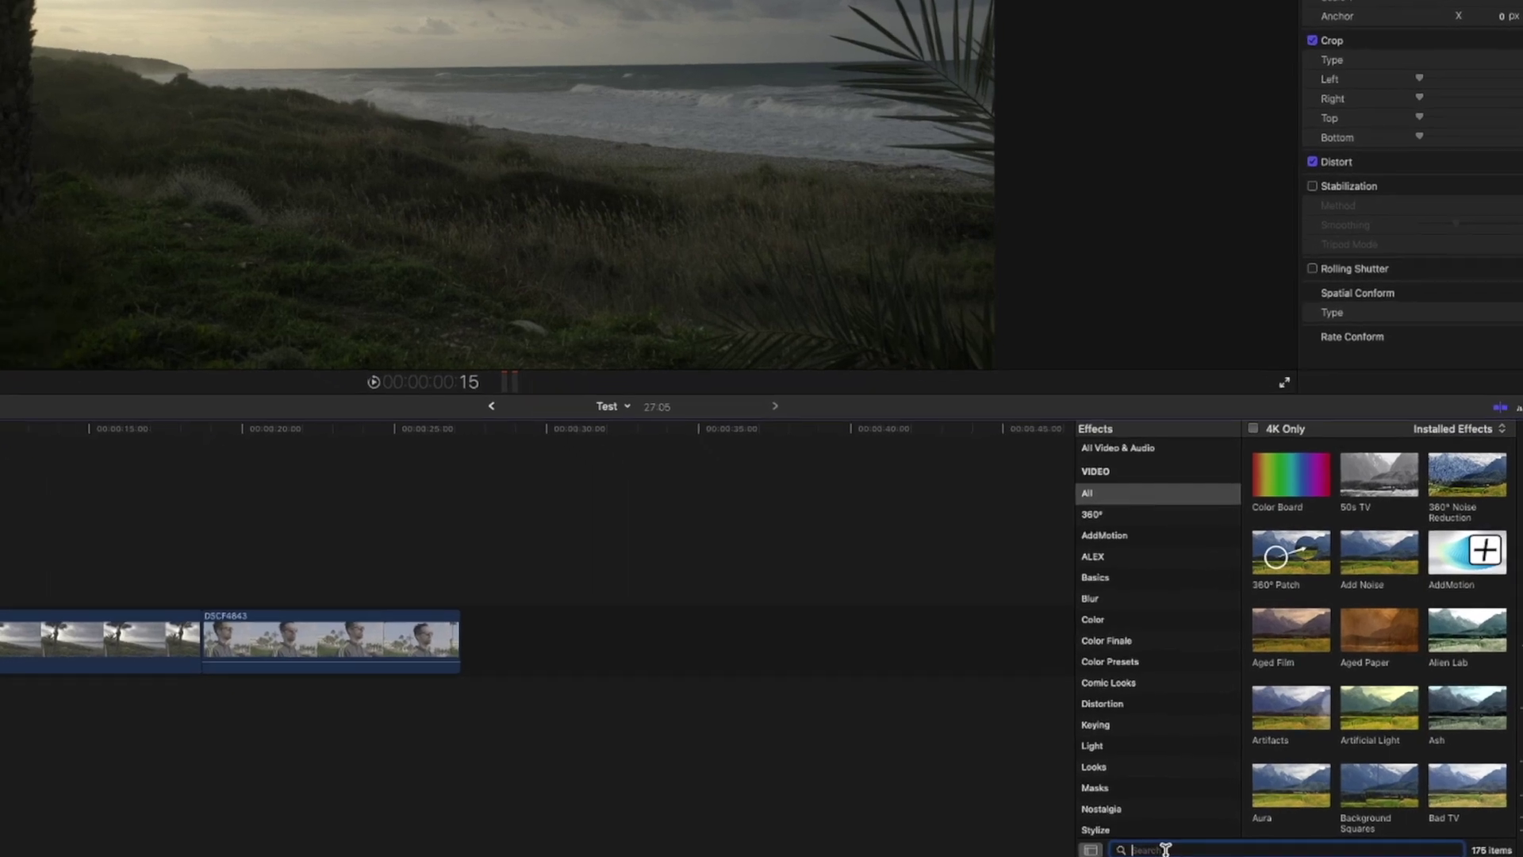
pyautogui.click(1152, 848)
pyautogui.write('blea')
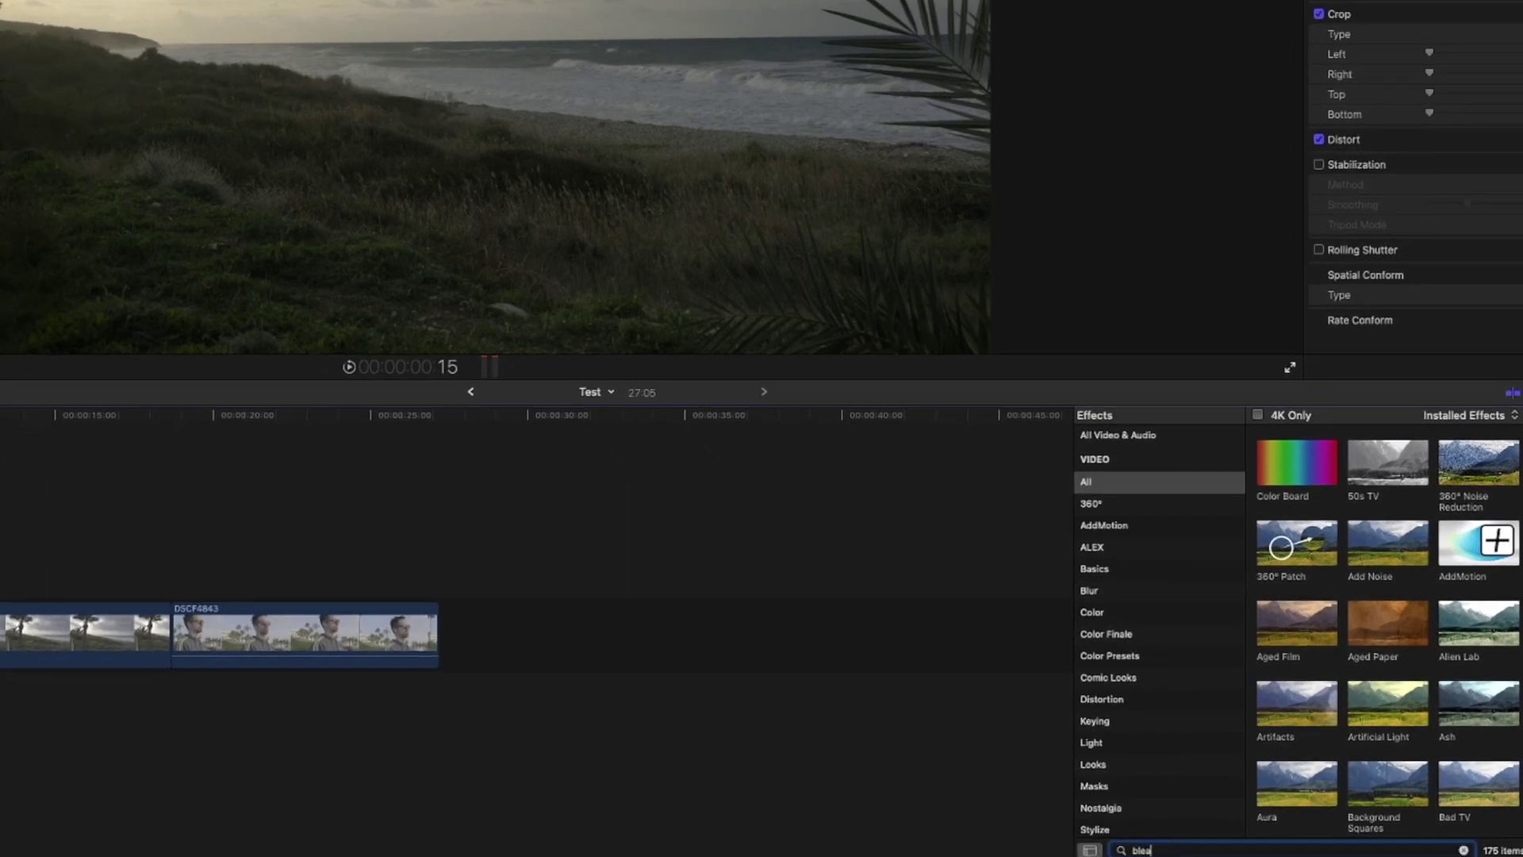
pyautogui.write('ch')
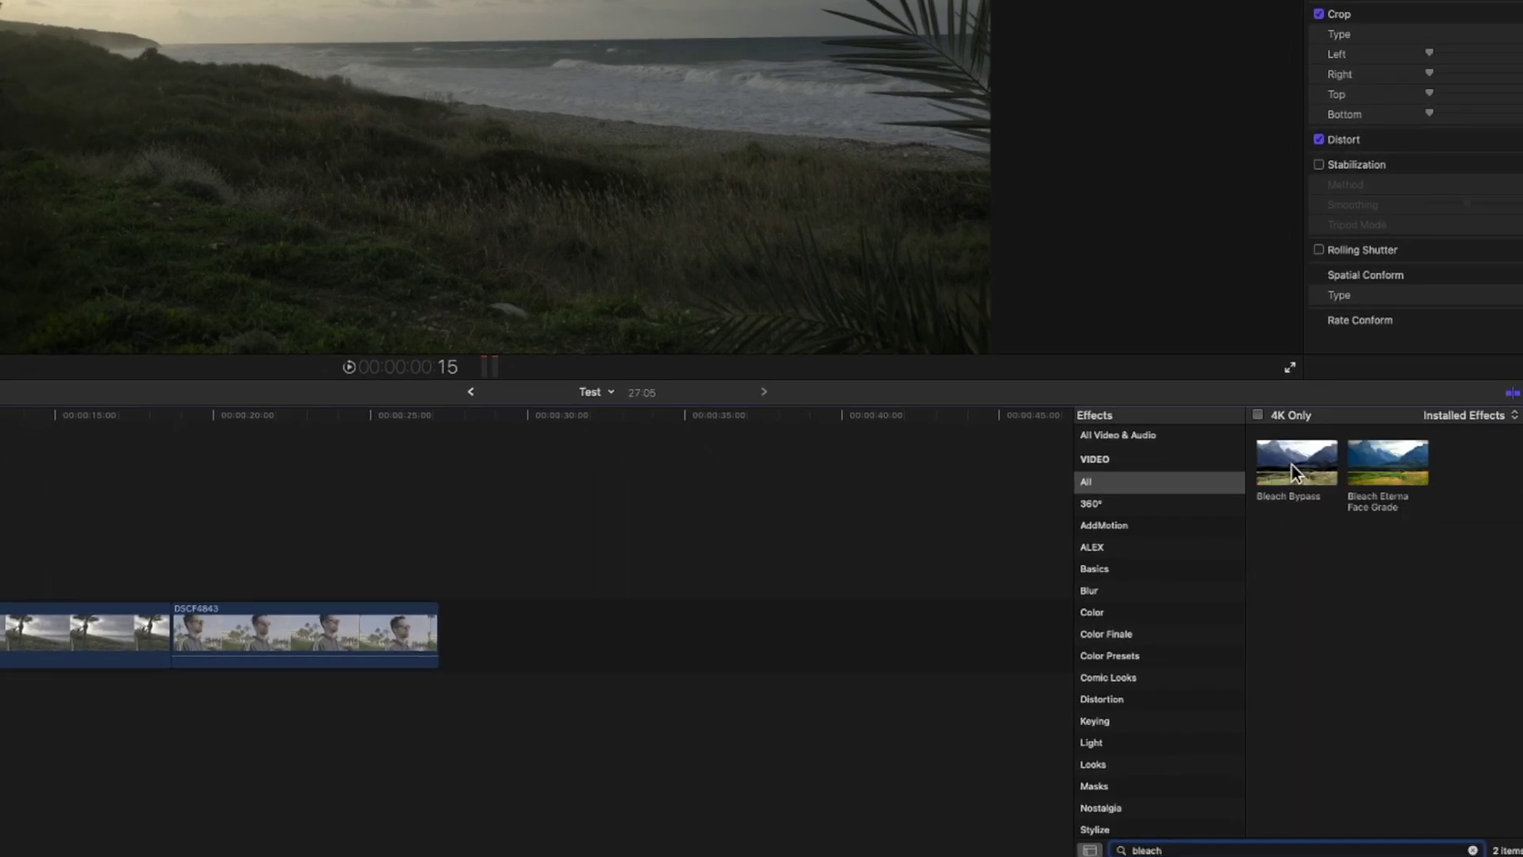
pyautogui.click(1292, 465)
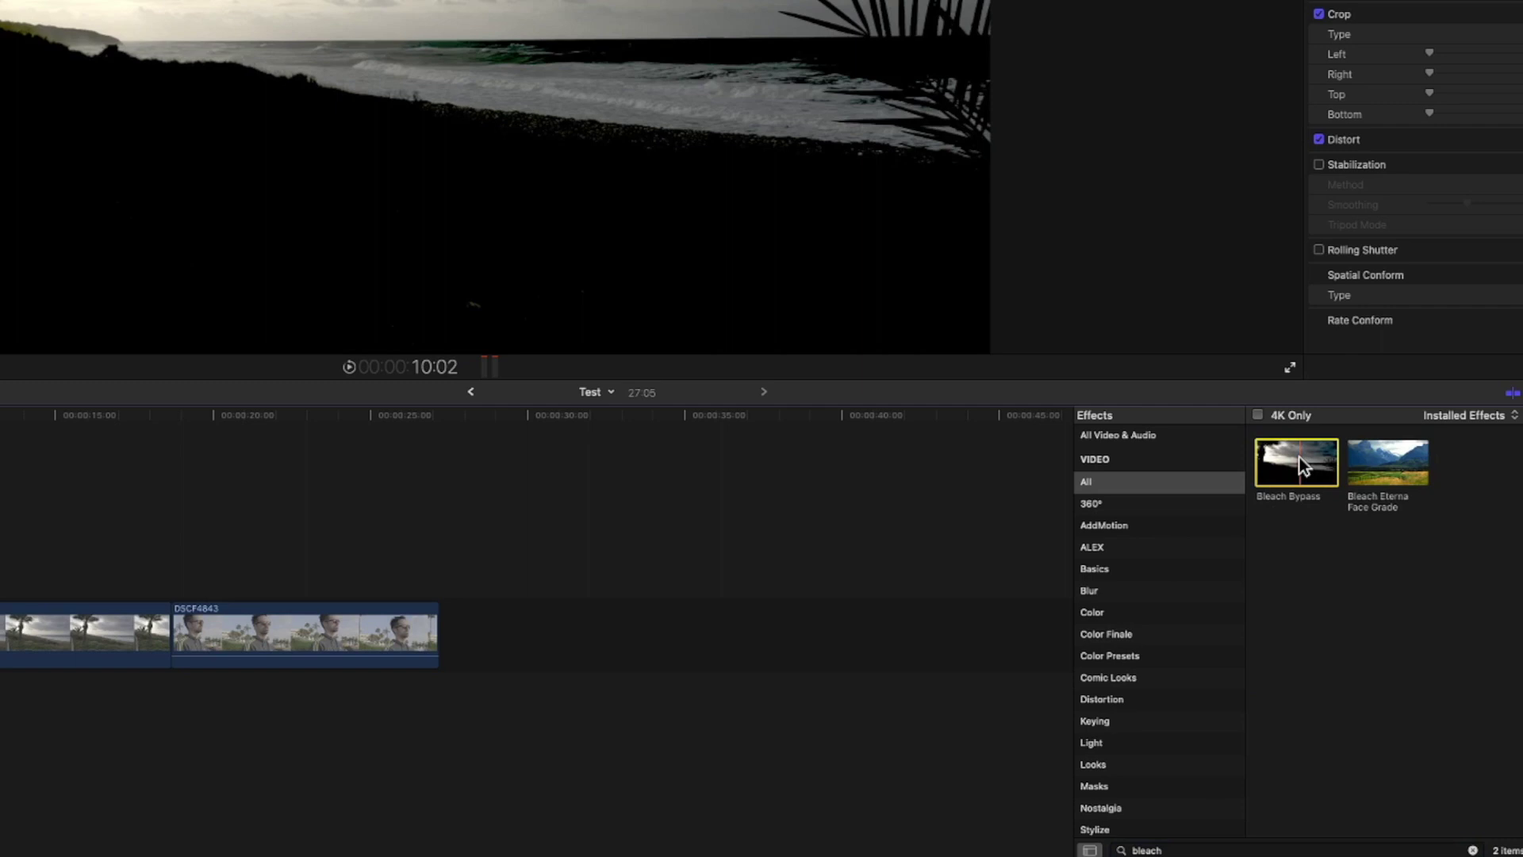
pyautogui.moveTo(1300, 457); pyautogui.dragTo(242, 687)
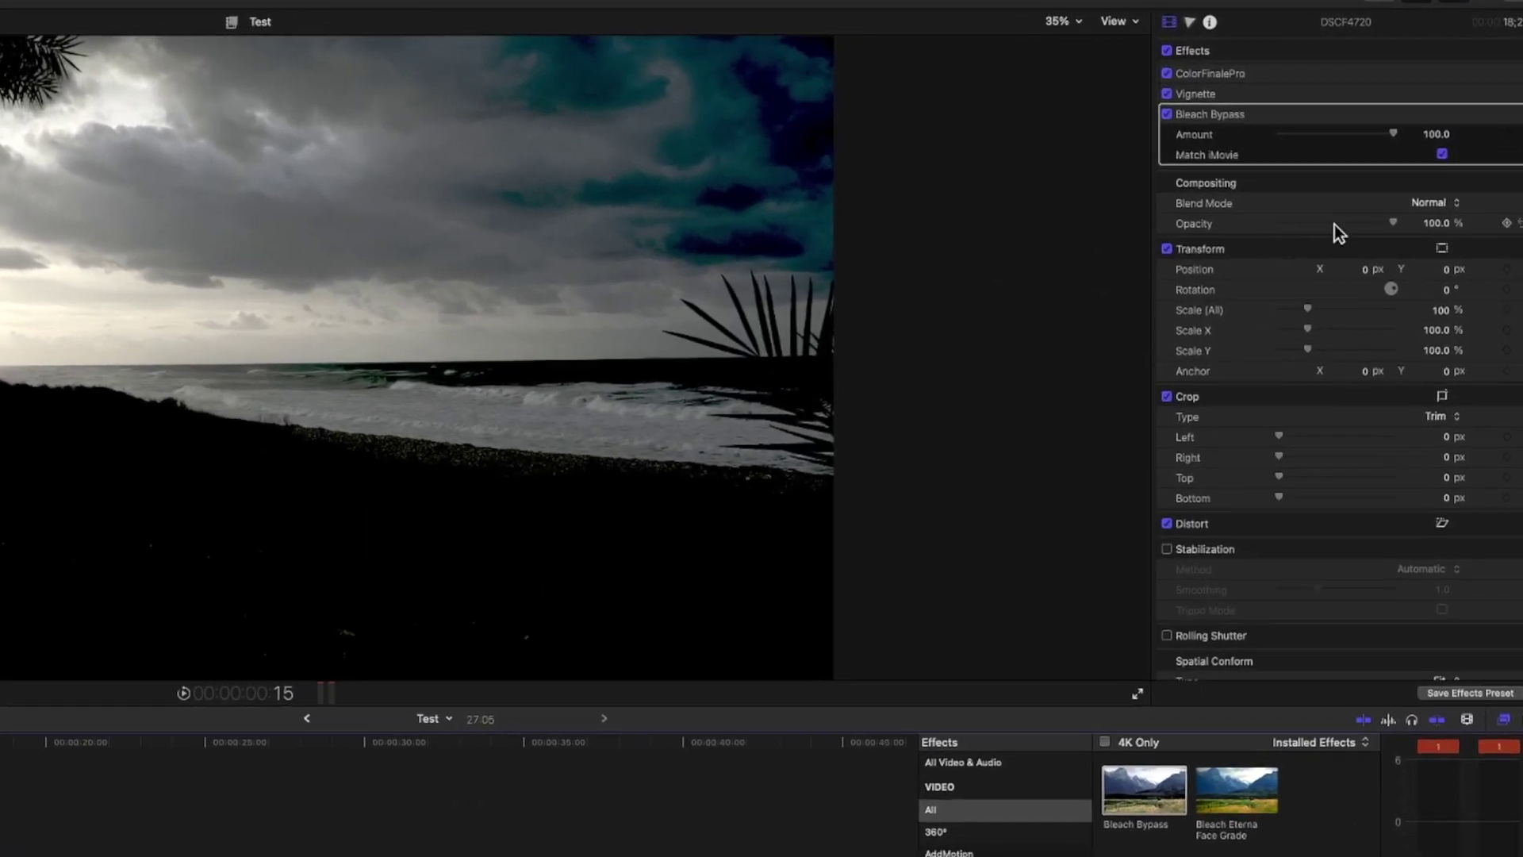
pyautogui.moveTo(1309, 135)
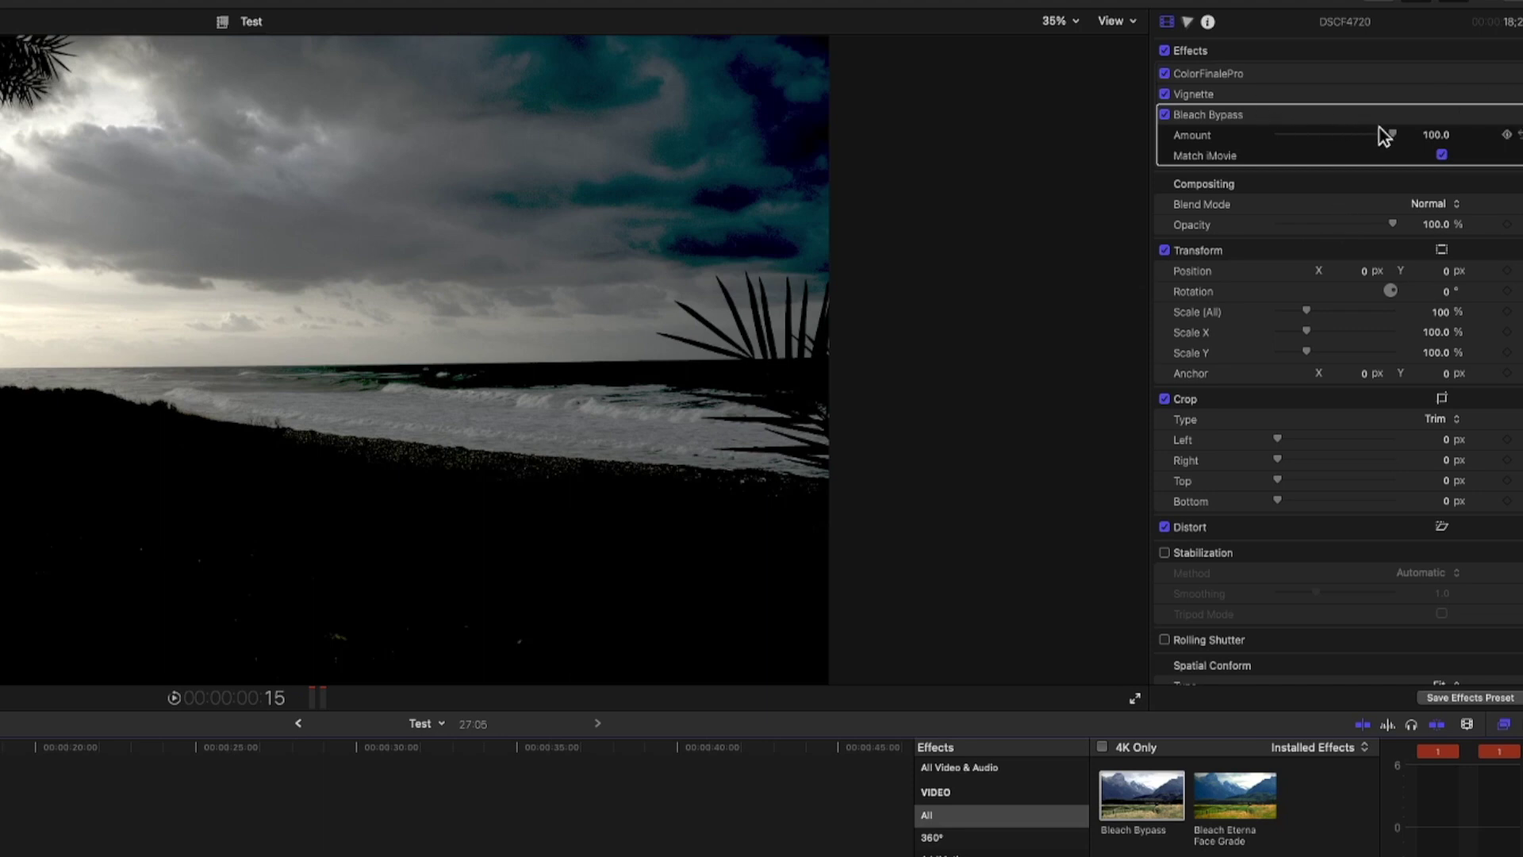
# Pull the beach clip's Bleach Bypass Amount slider to about 35 and uncheck Match iMovie.
pyautogui.moveTo(1396, 136); pyautogui.dragTo(1321, 141)
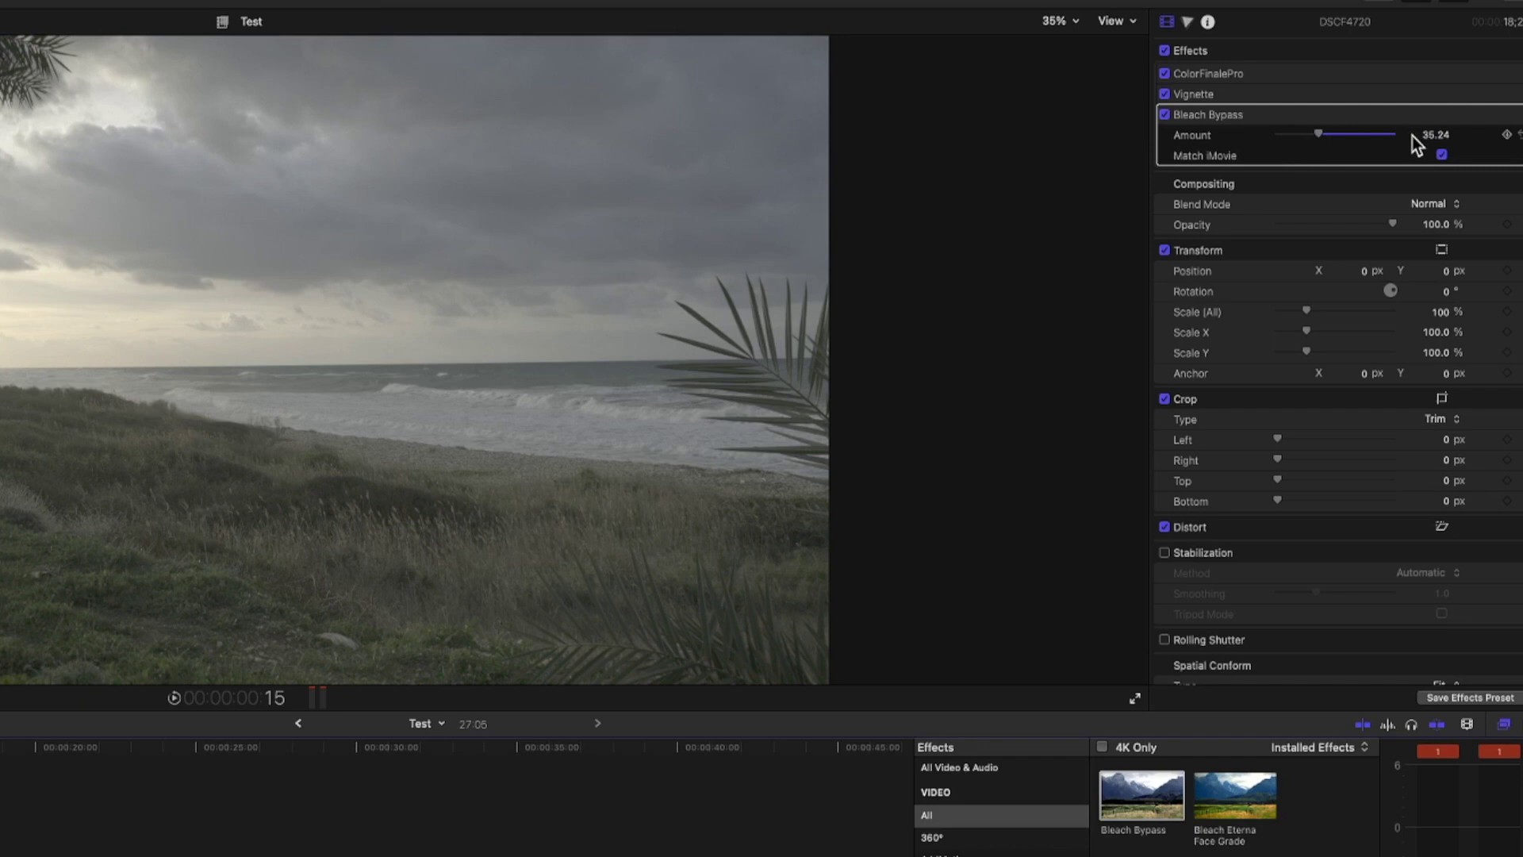
pyautogui.click(1439, 153)
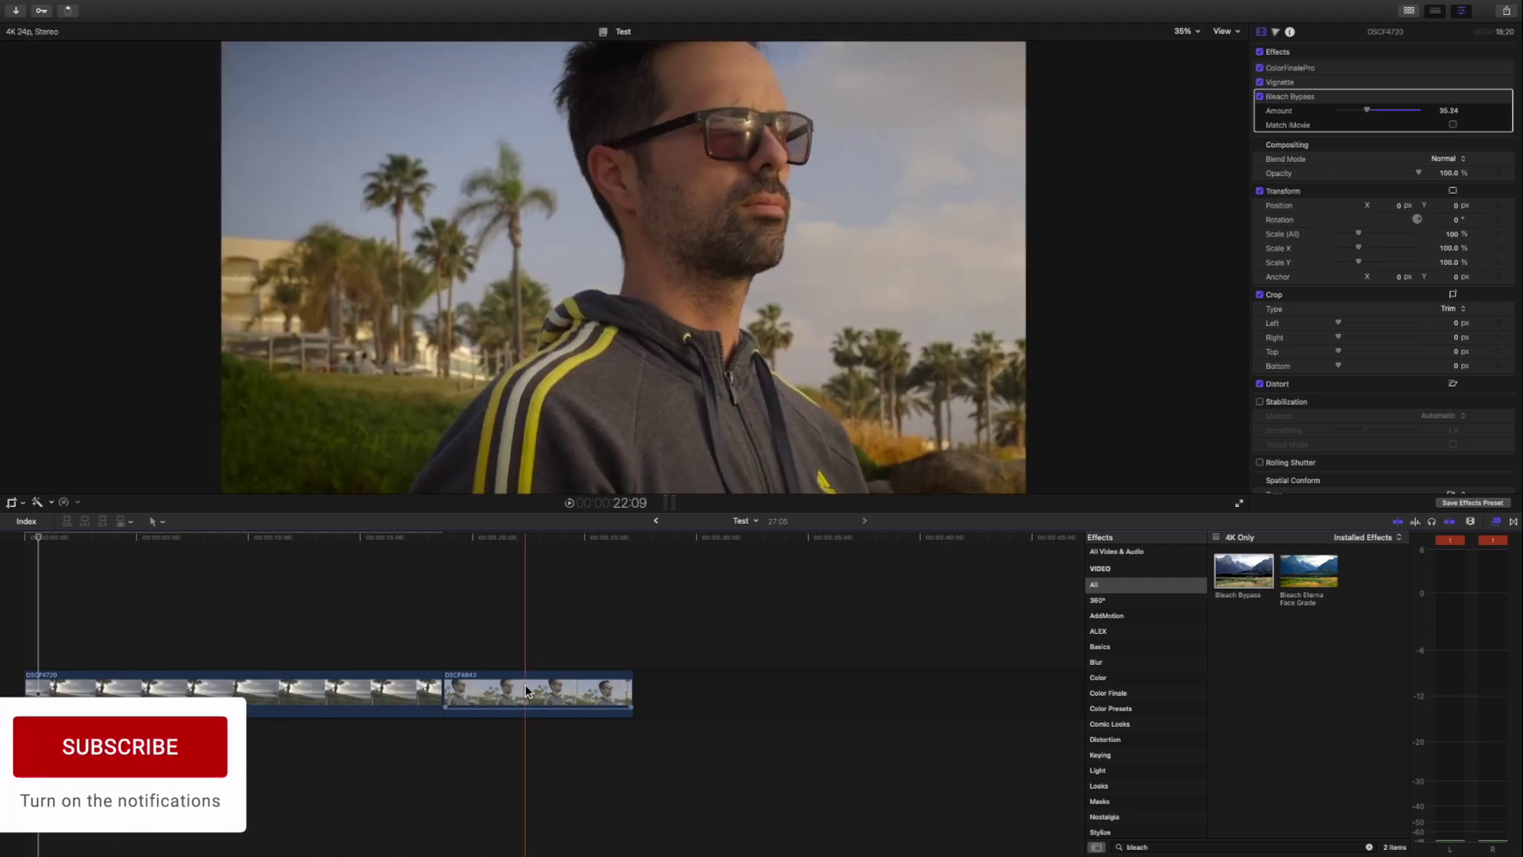
# Add Bleach Bypass to portrait clip DSCF4843 and set its Amount to about 37.
pyautogui.click(525, 684)
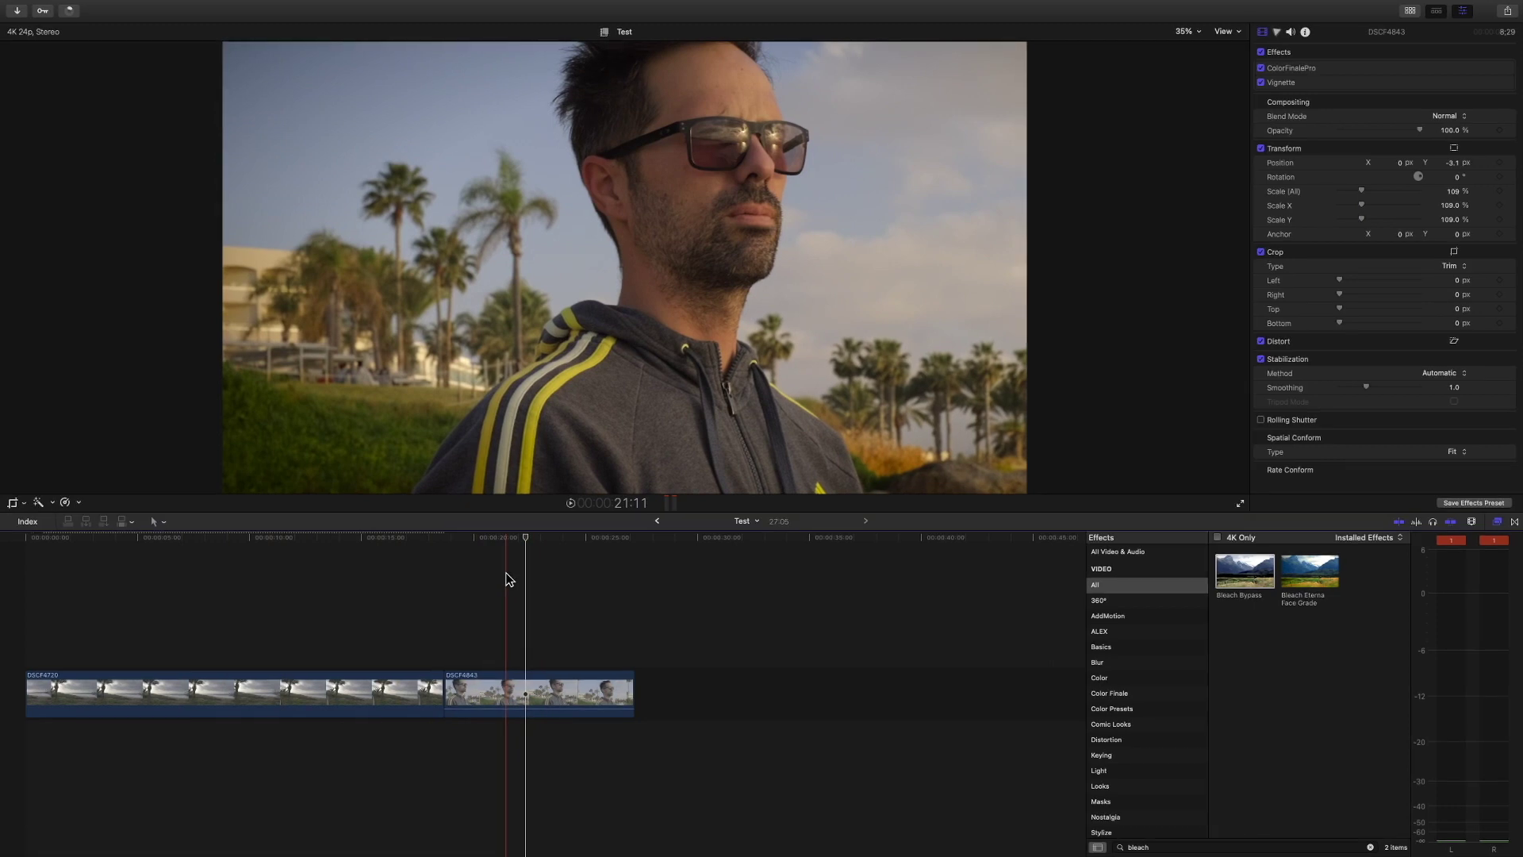
pyautogui.moveTo(1245, 572); pyautogui.dragTo(595, 684)
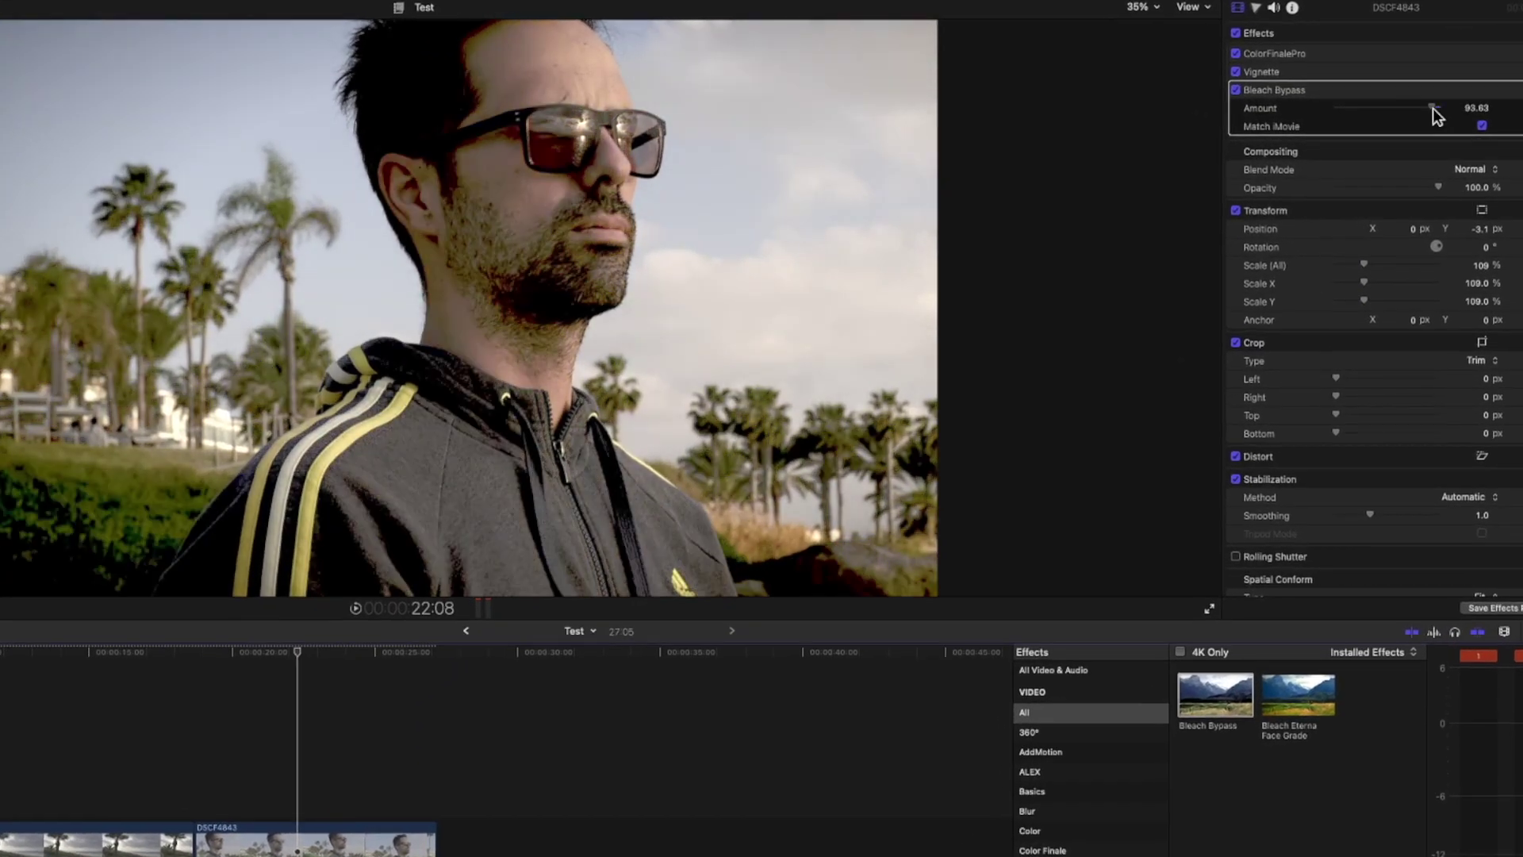
pyautogui.moveTo(1418, 119); pyautogui.dragTo(1389, 114)
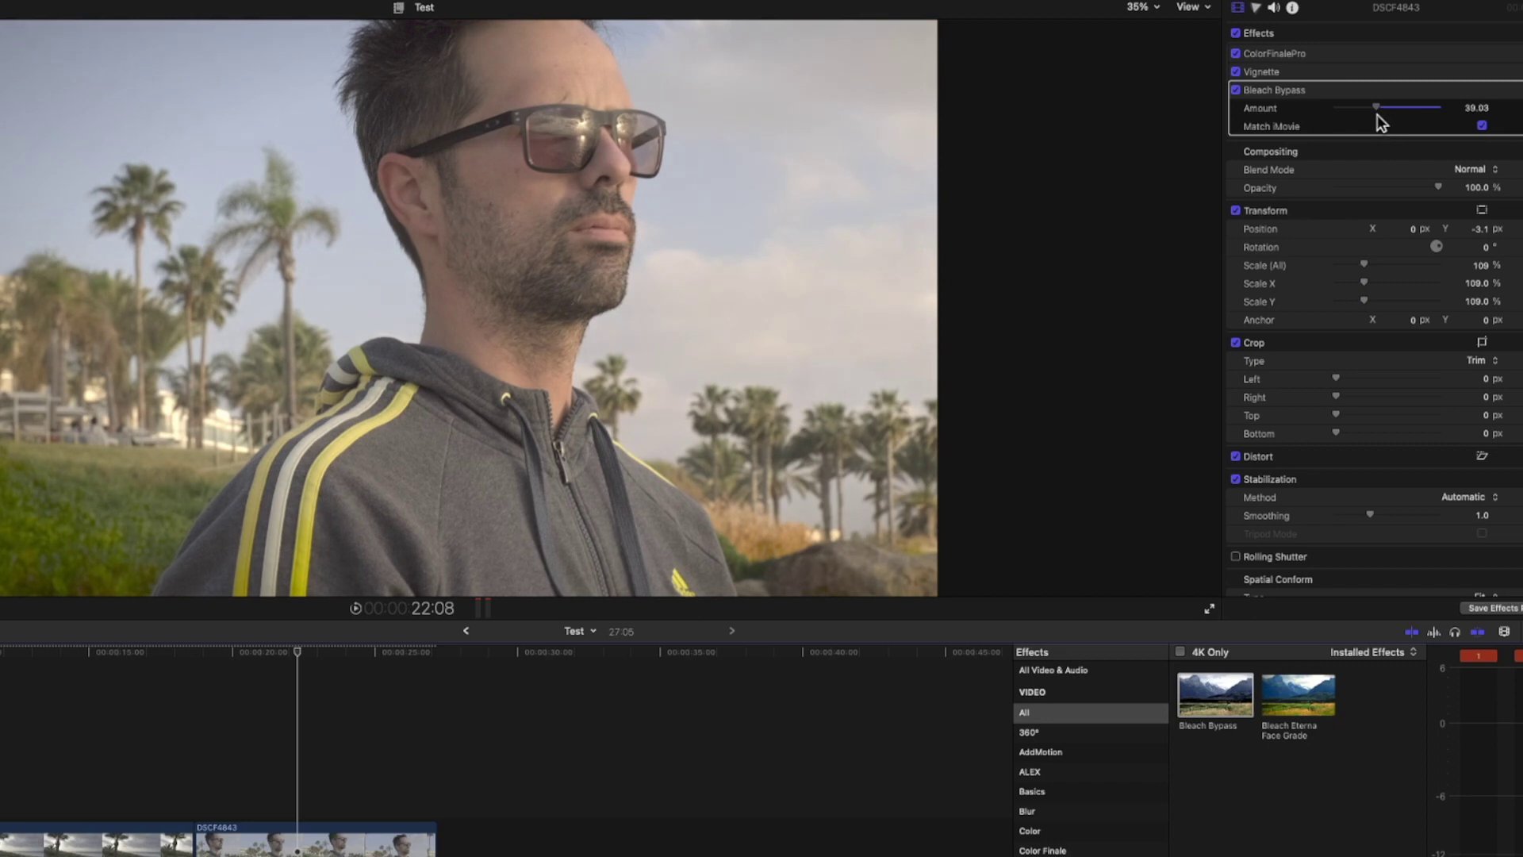
pyautogui.moveTo(1377, 116); pyautogui.dragTo(1374, 116)
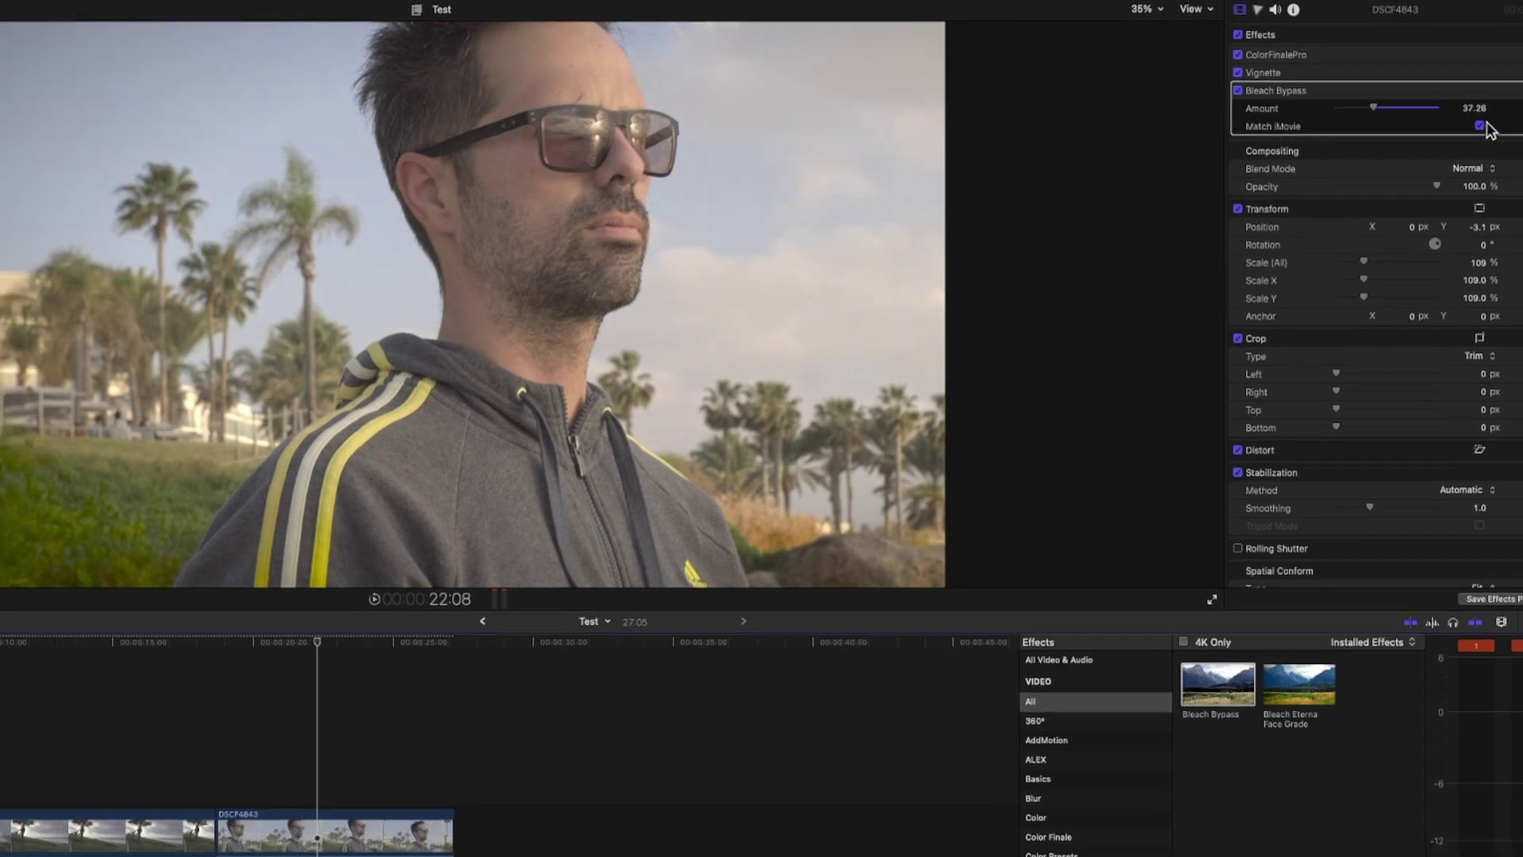